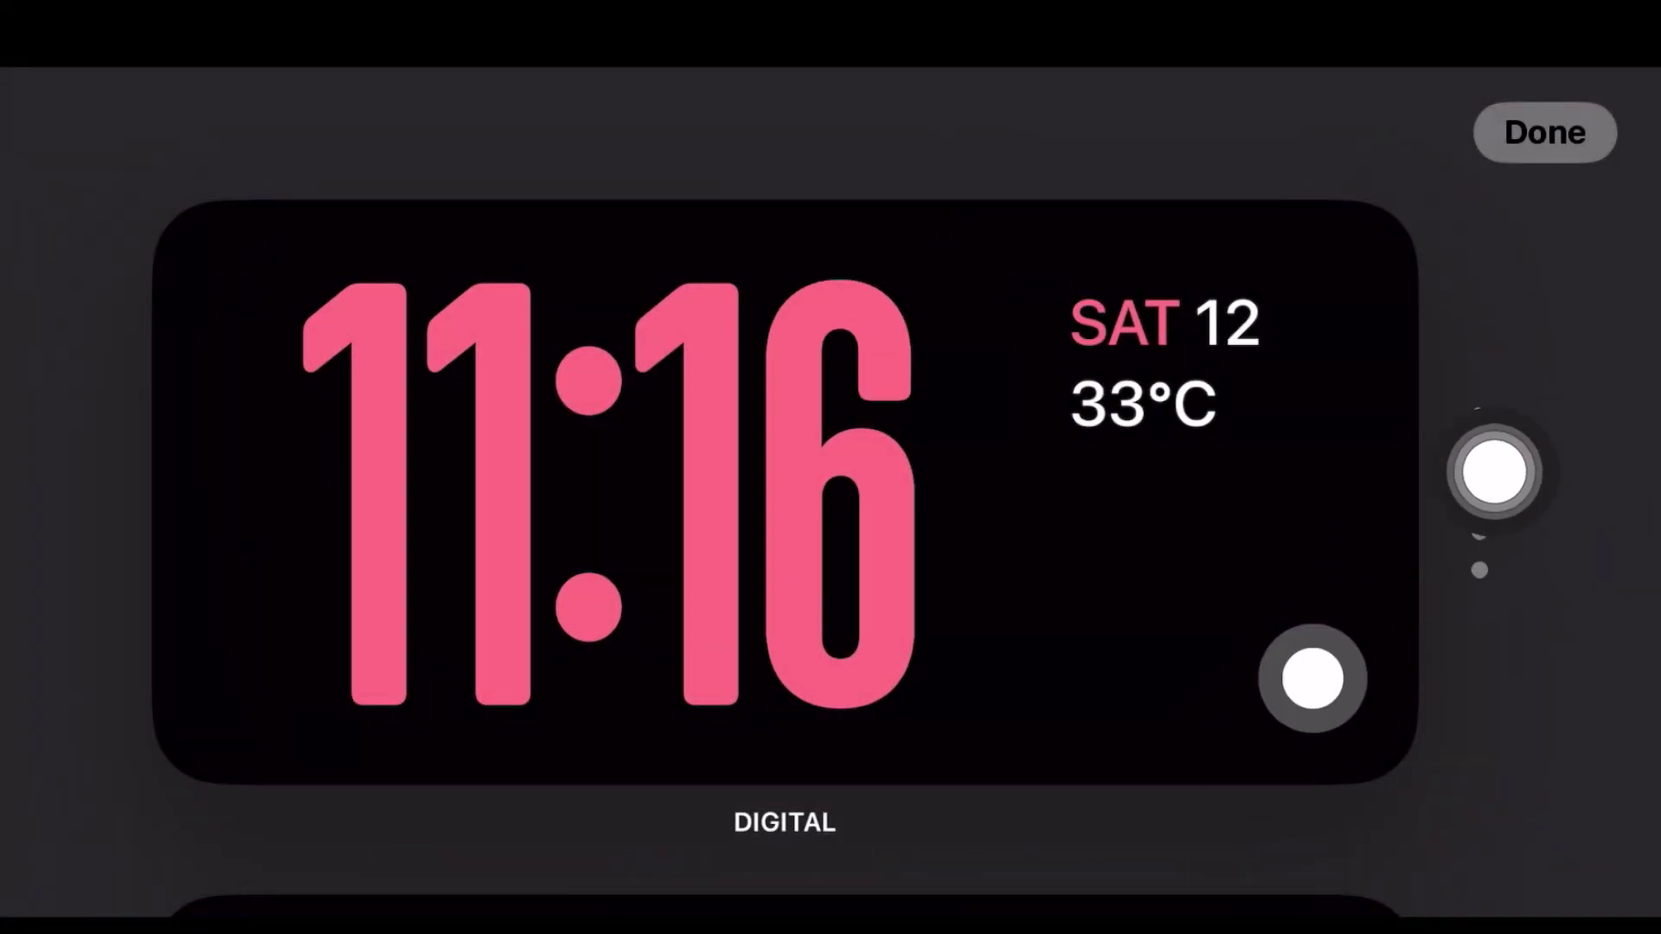
Step: Open the Color swatch sheet for the StandBy digital clock being edited
click(610, 493)
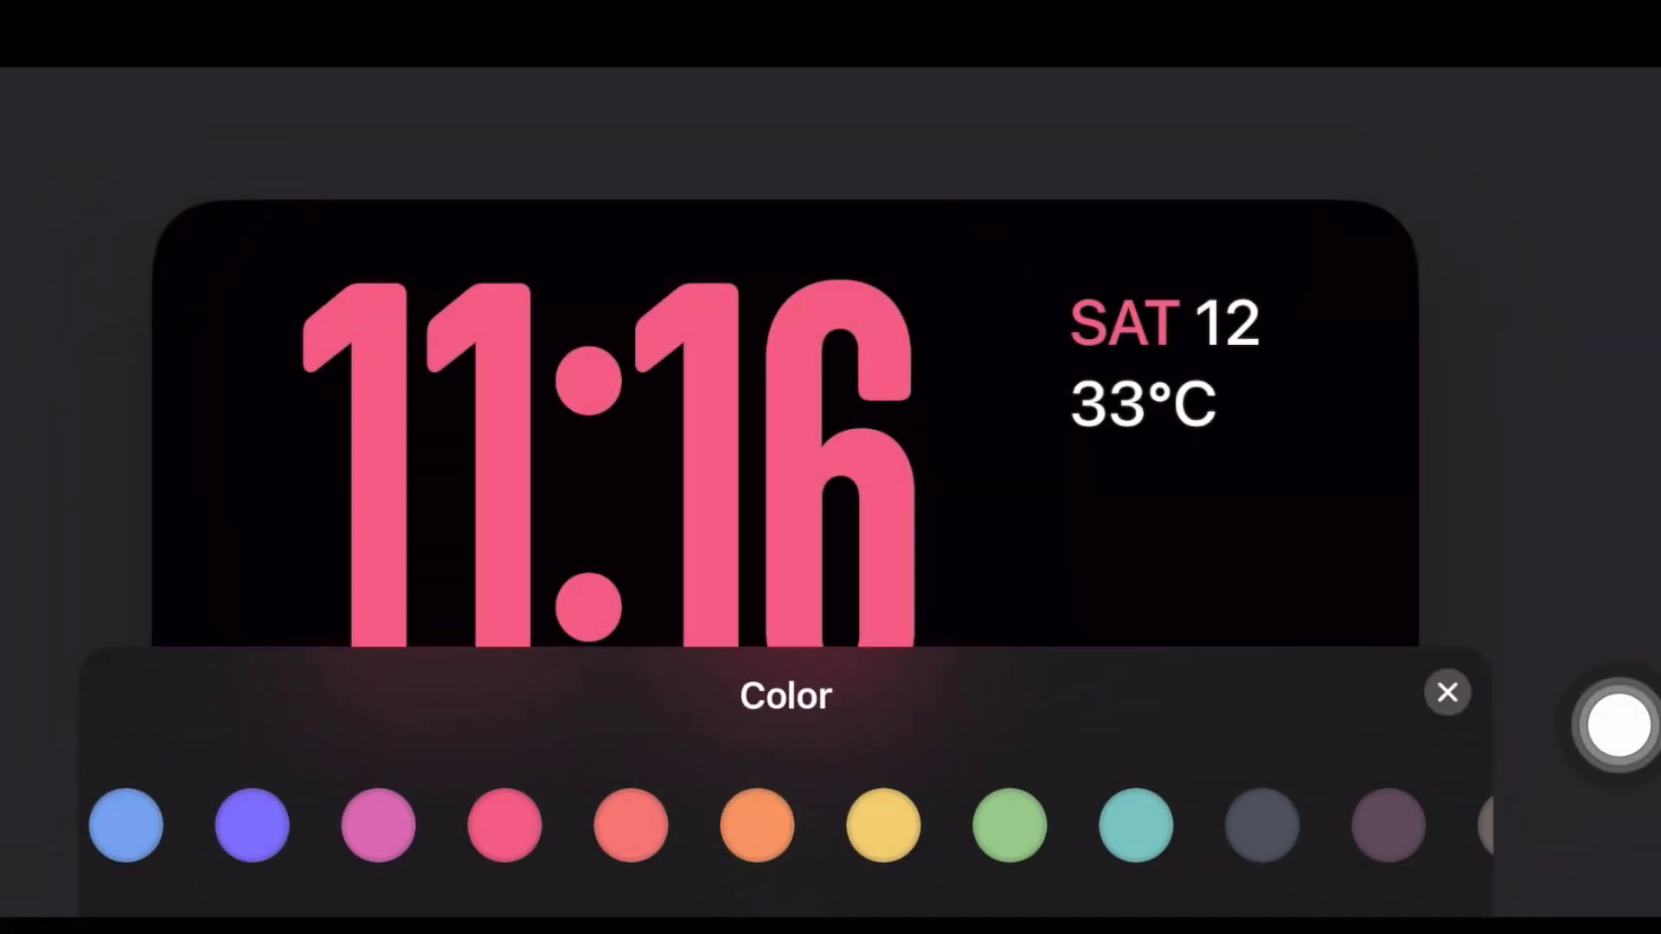
Step: Preview orange, salmon, pink, purple and blue swatches, then select yellow for the clock
click(757, 824)
click(631, 824)
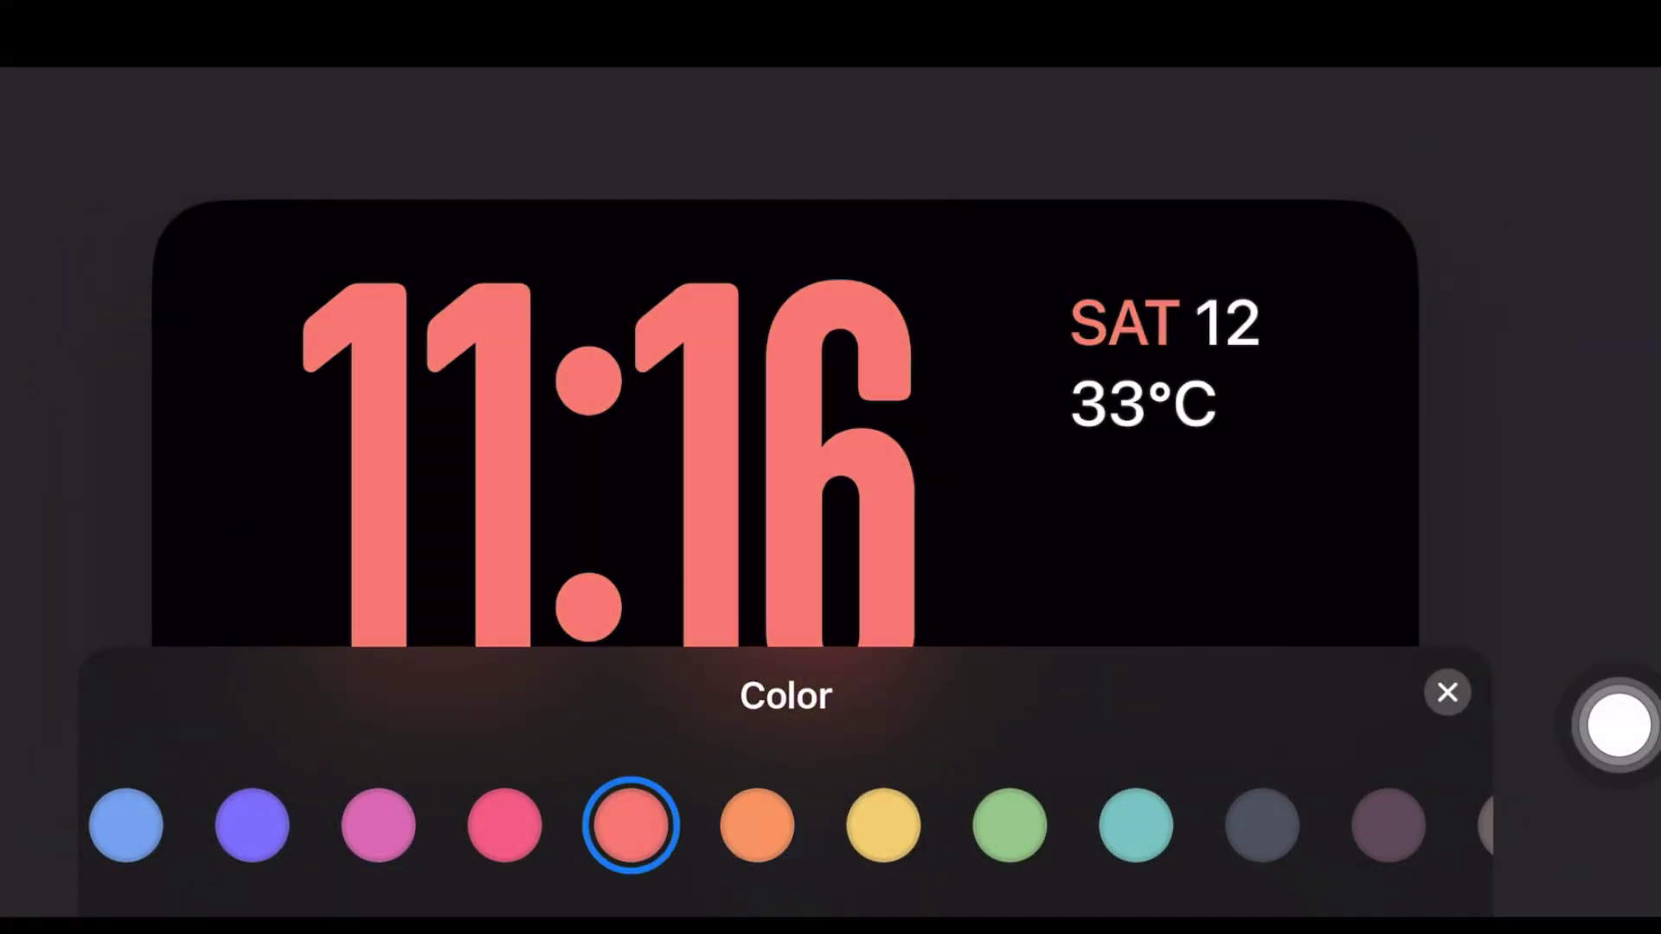
click(506, 824)
click(251, 824)
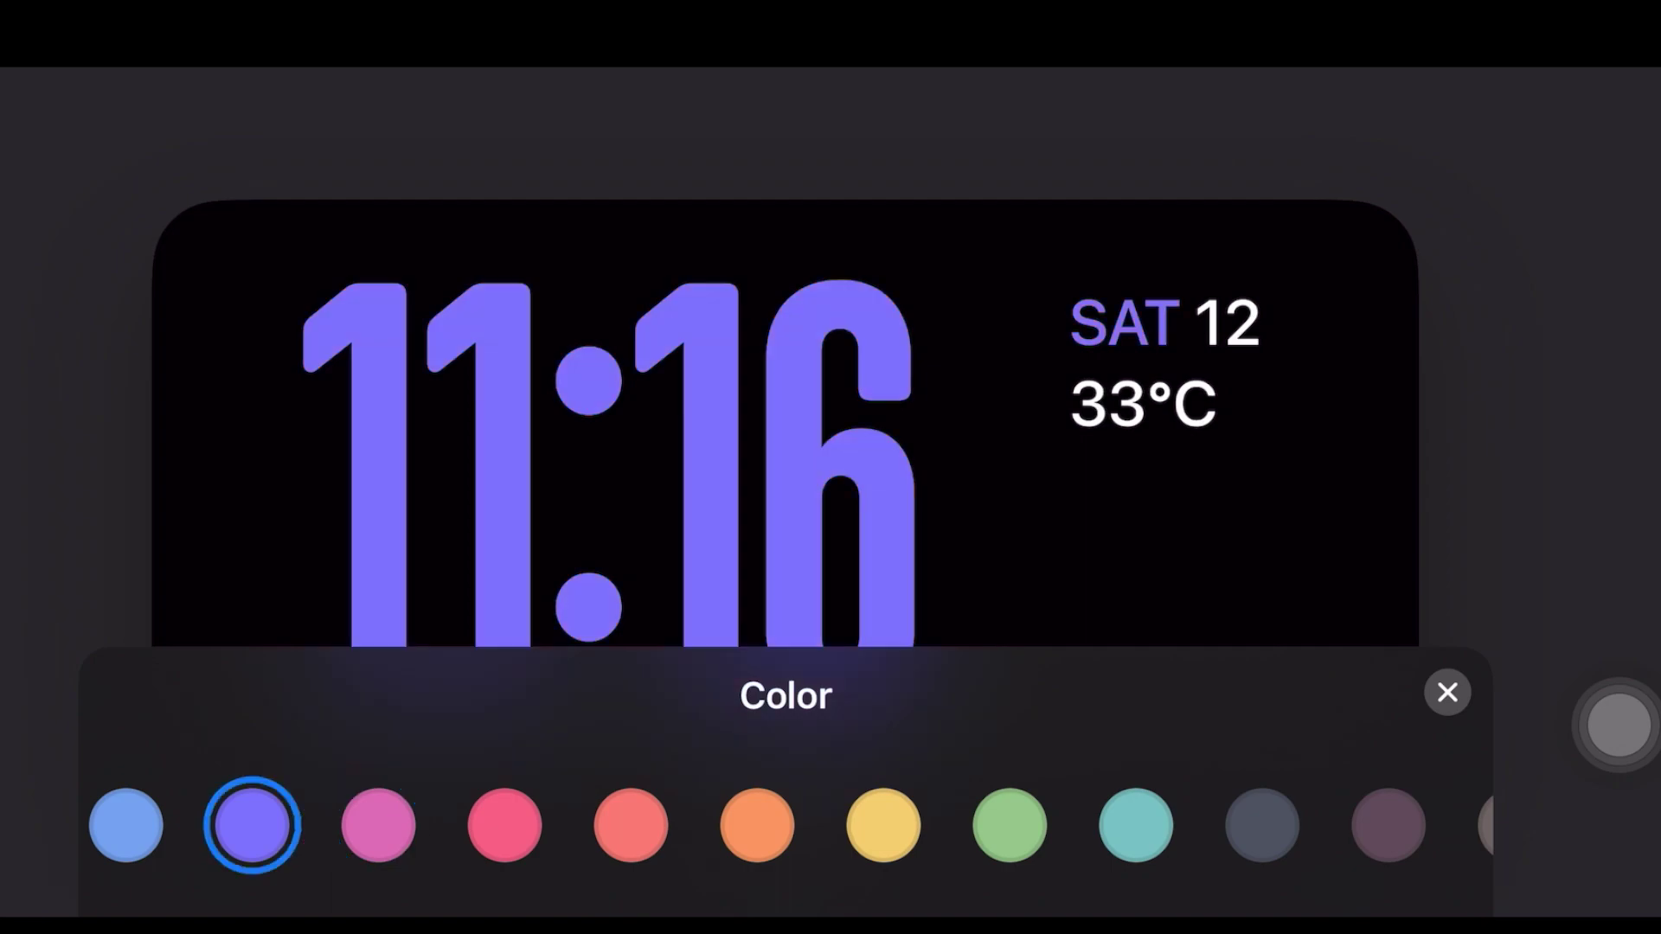
click(127, 824)
click(882, 824)
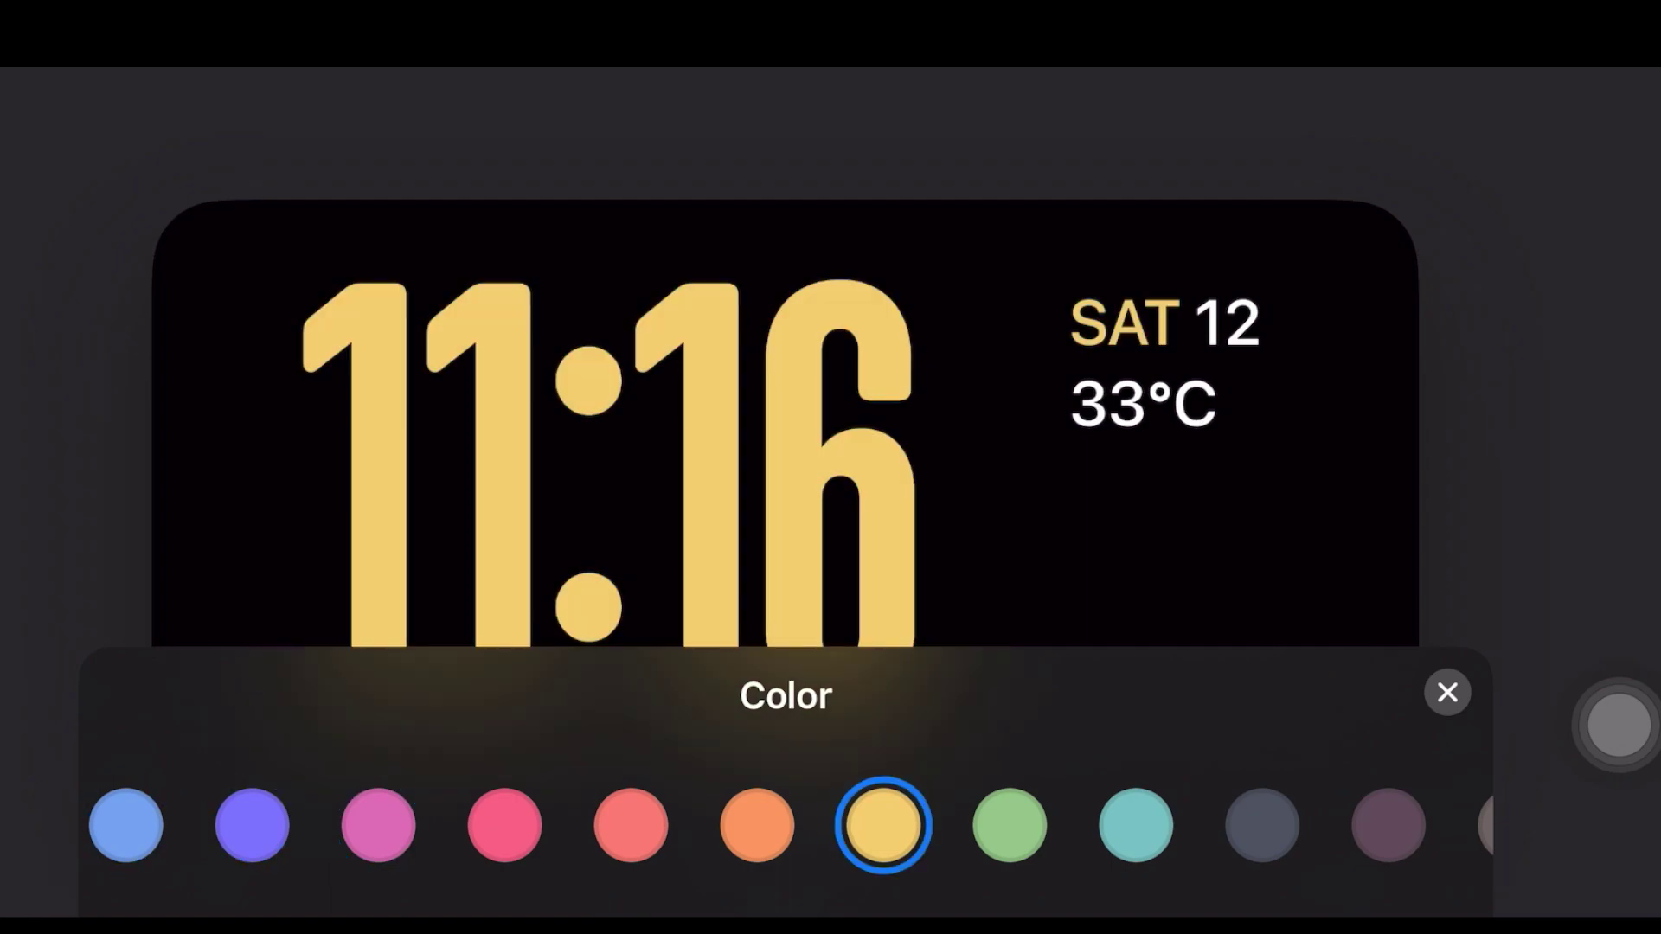
Step: Dismiss the Color sheet keeping yellow and finish editing the clock with Done
click(1010, 824)
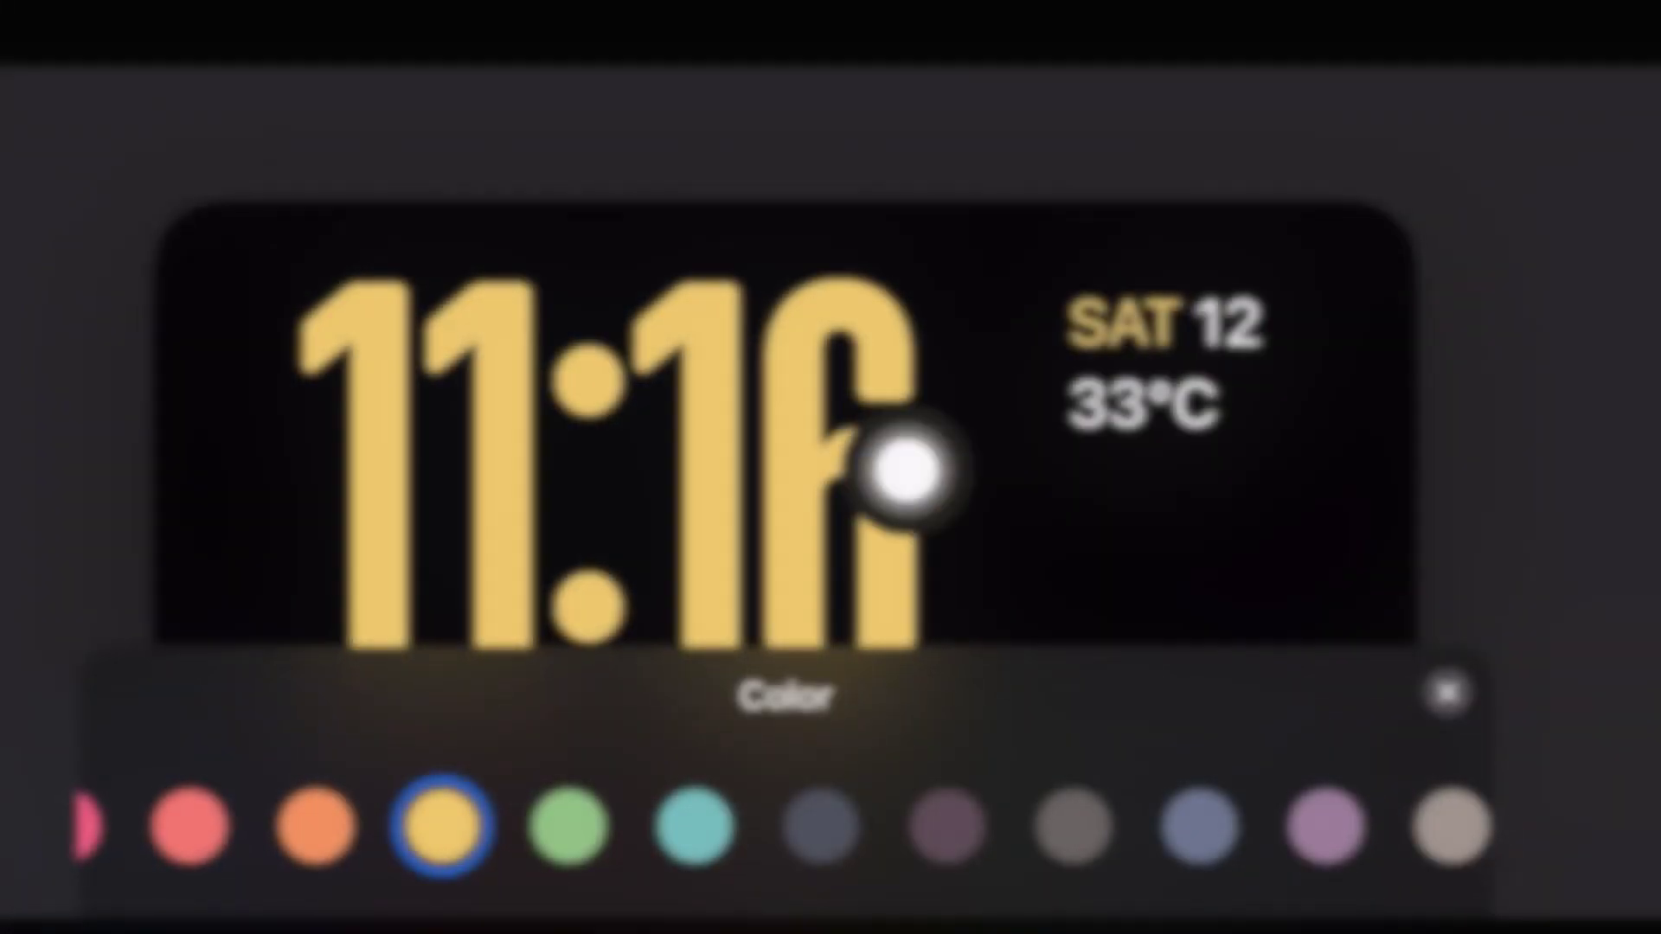
drag(1468, 685, 1179, 534)
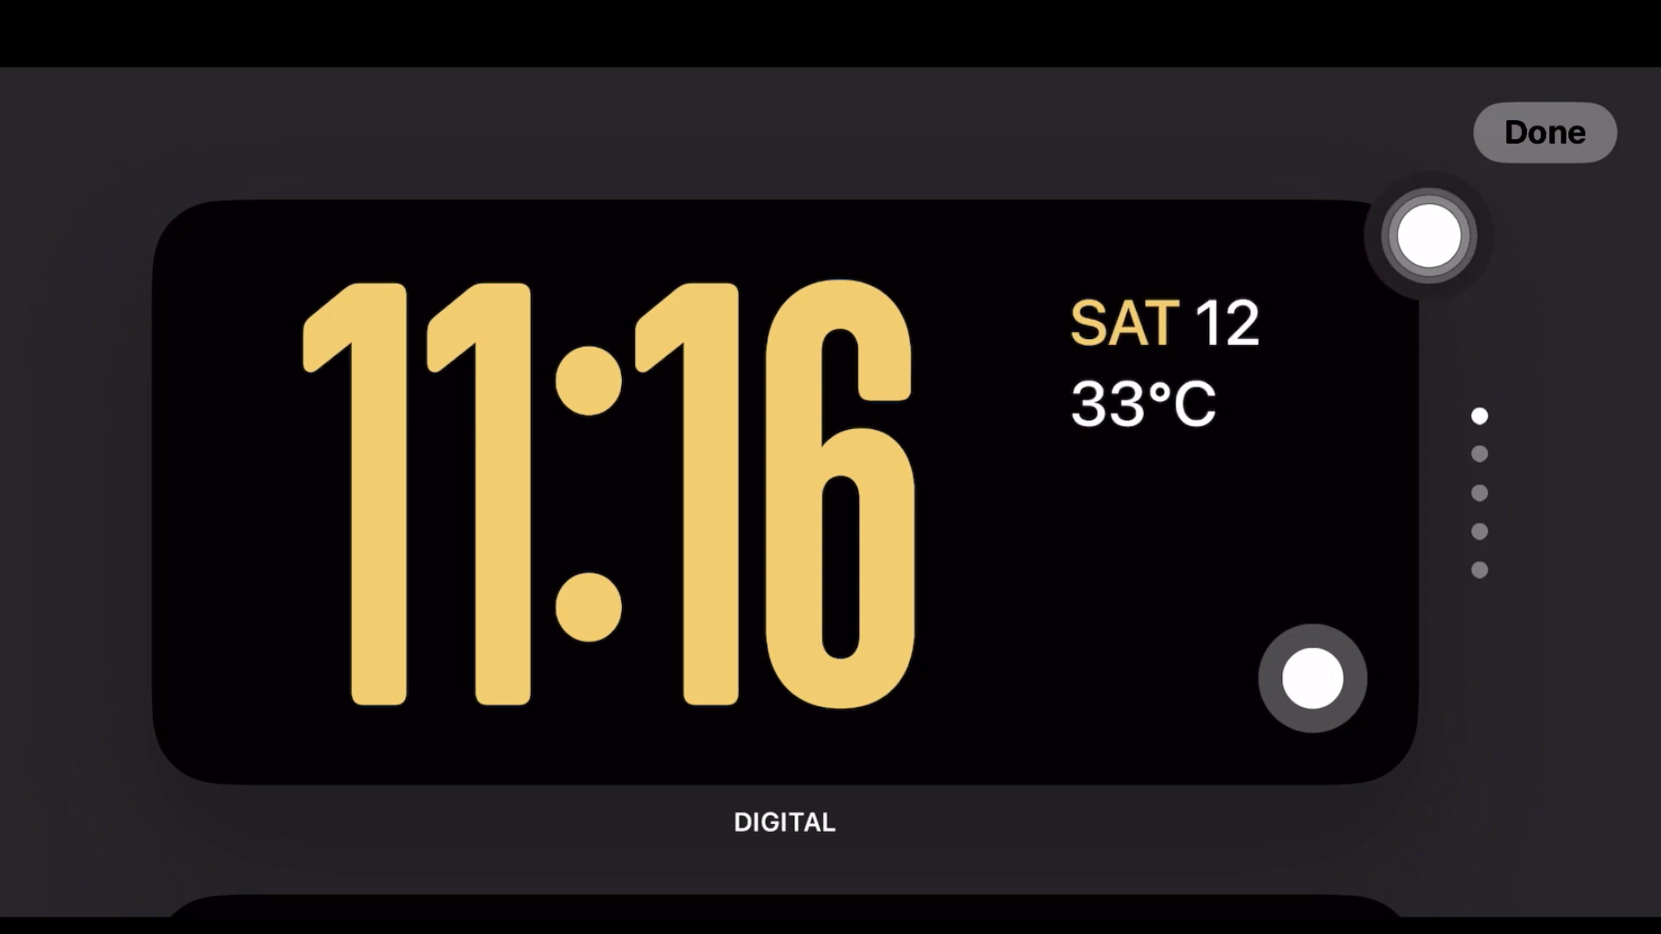
click(1550, 131)
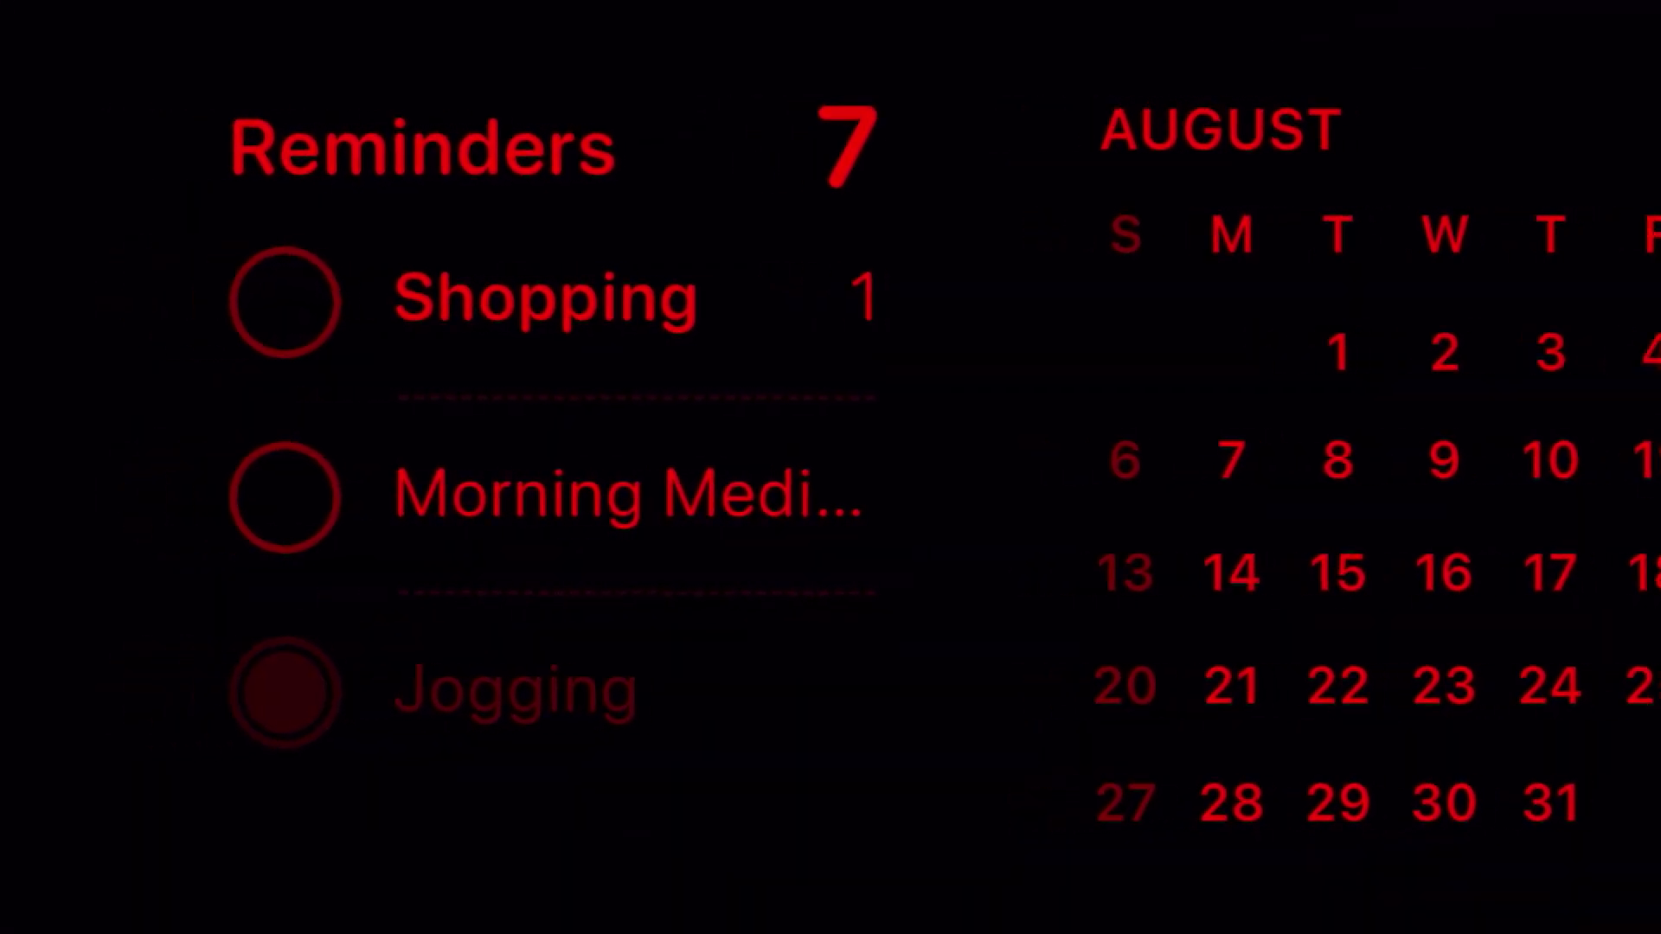